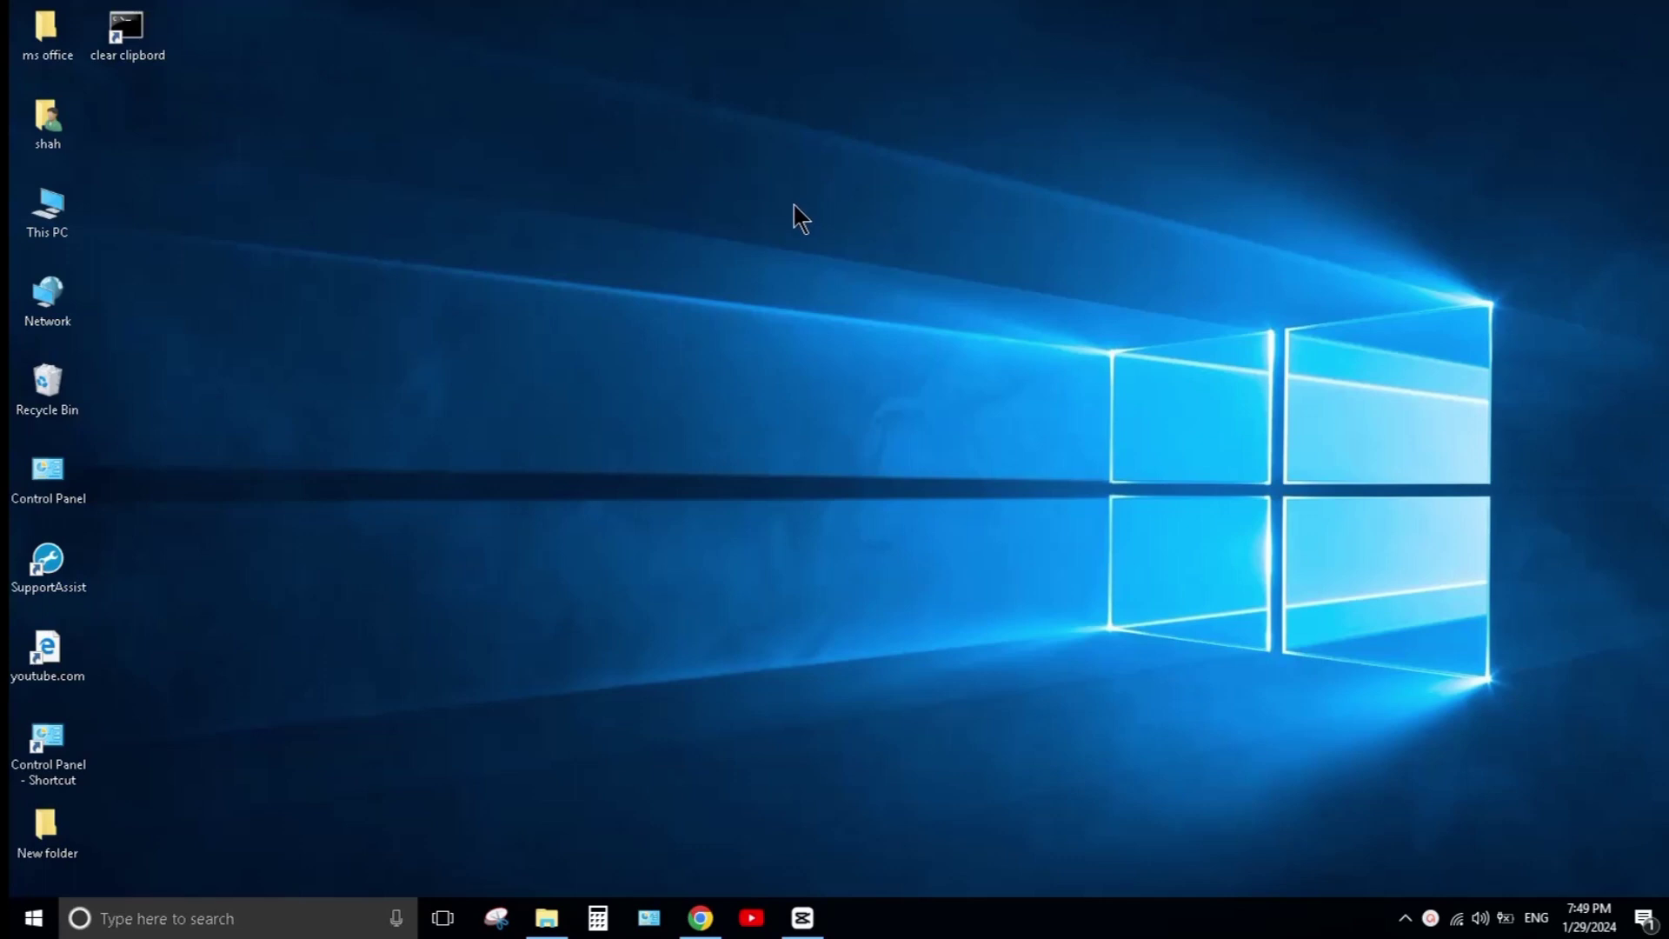
# Run a Google search for 'whatsapp web' from the new tab.
pyautogui.click(700, 919)
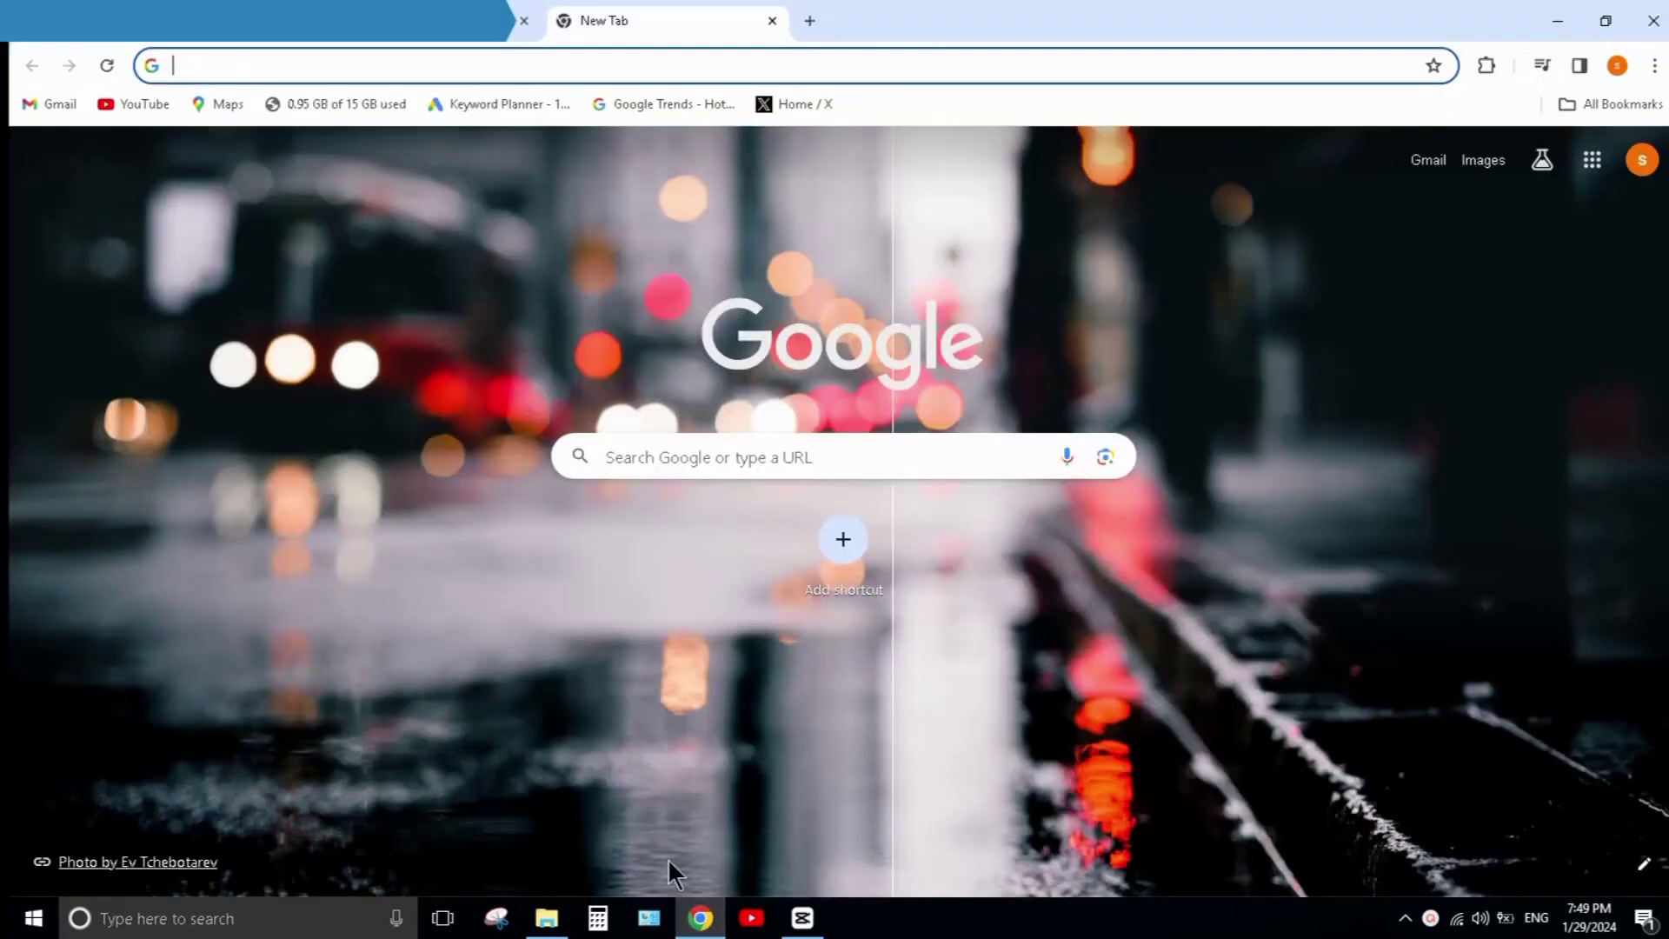
pyautogui.click(739, 450)
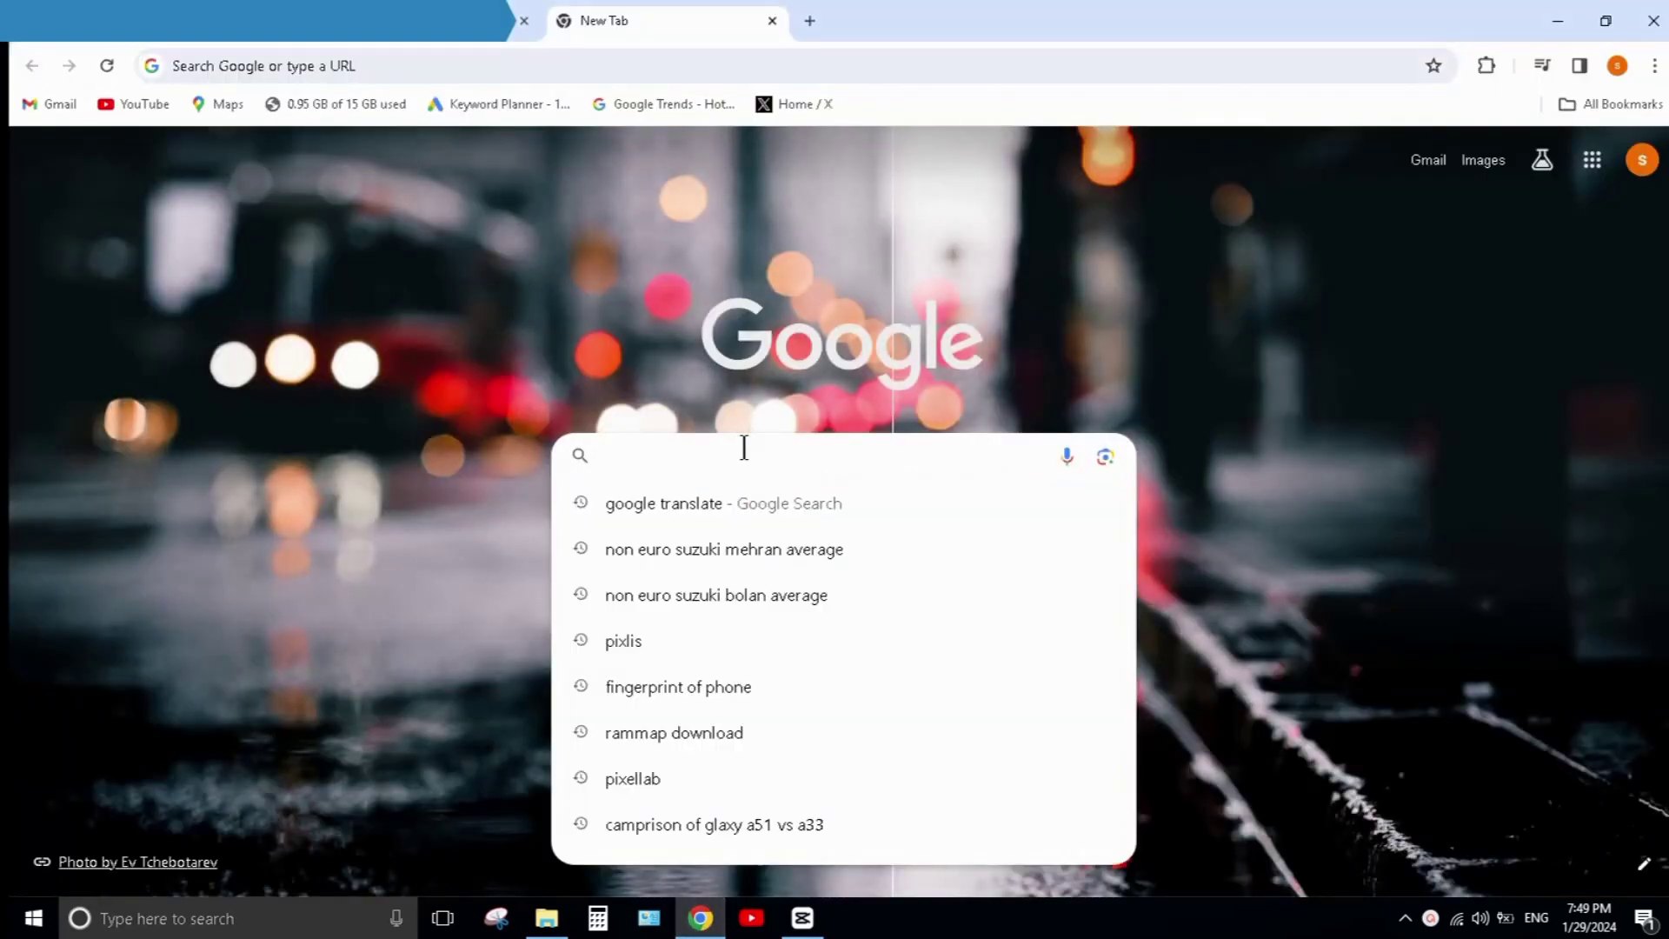
pyautogui.write('what')
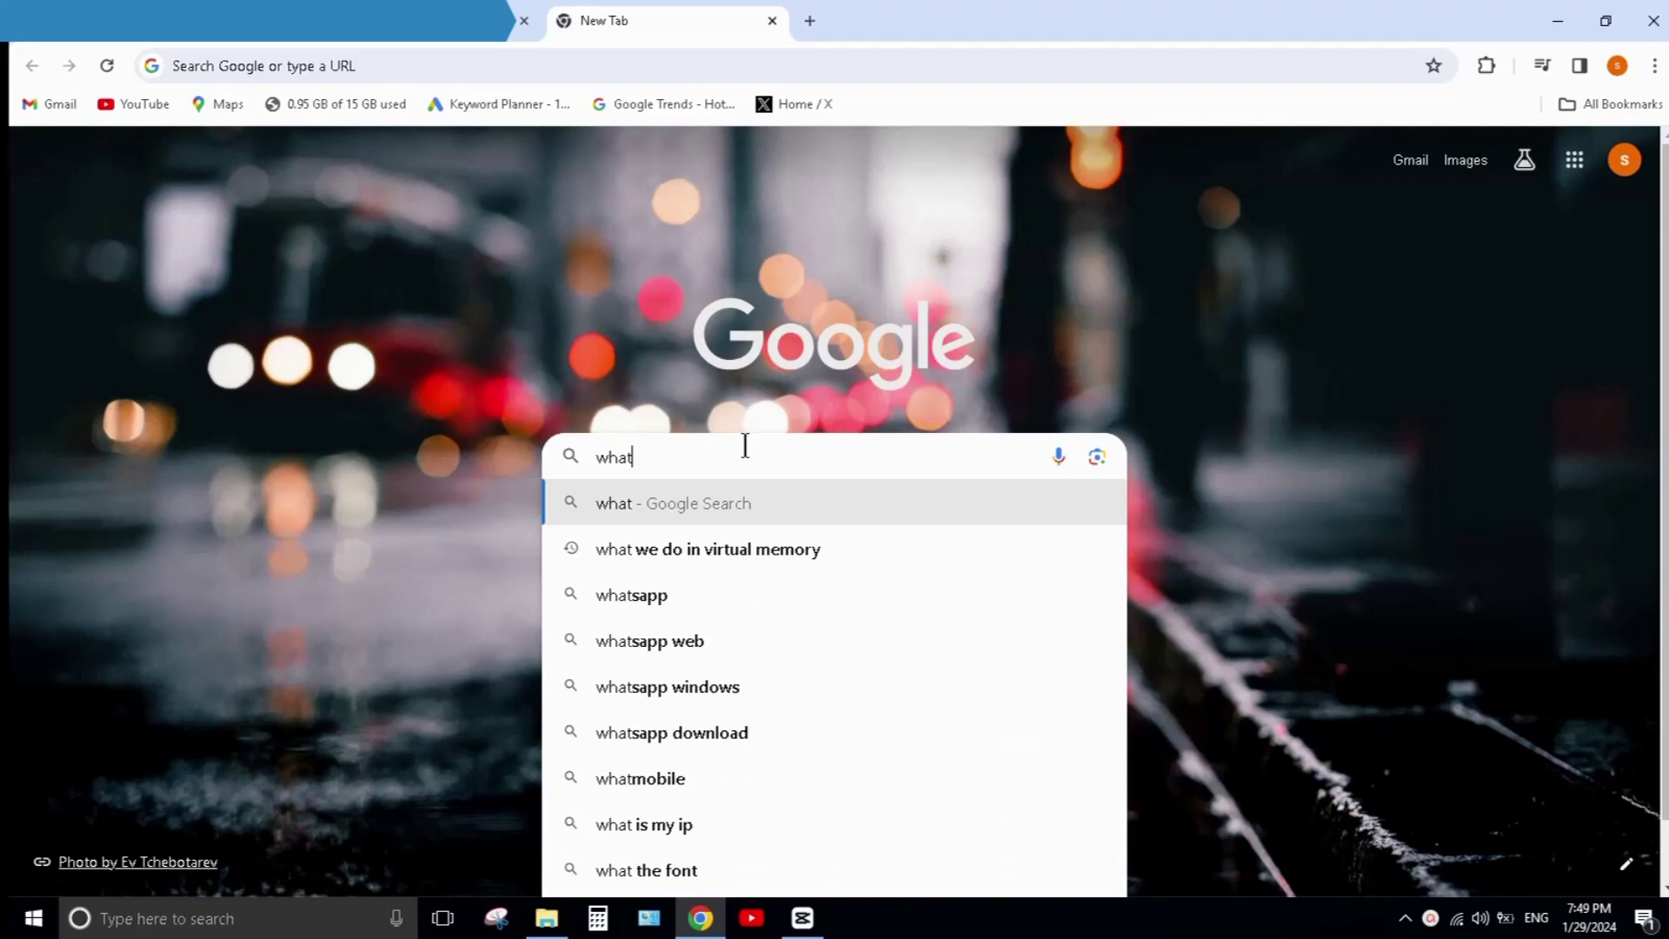
pyautogui.write('sapp ')
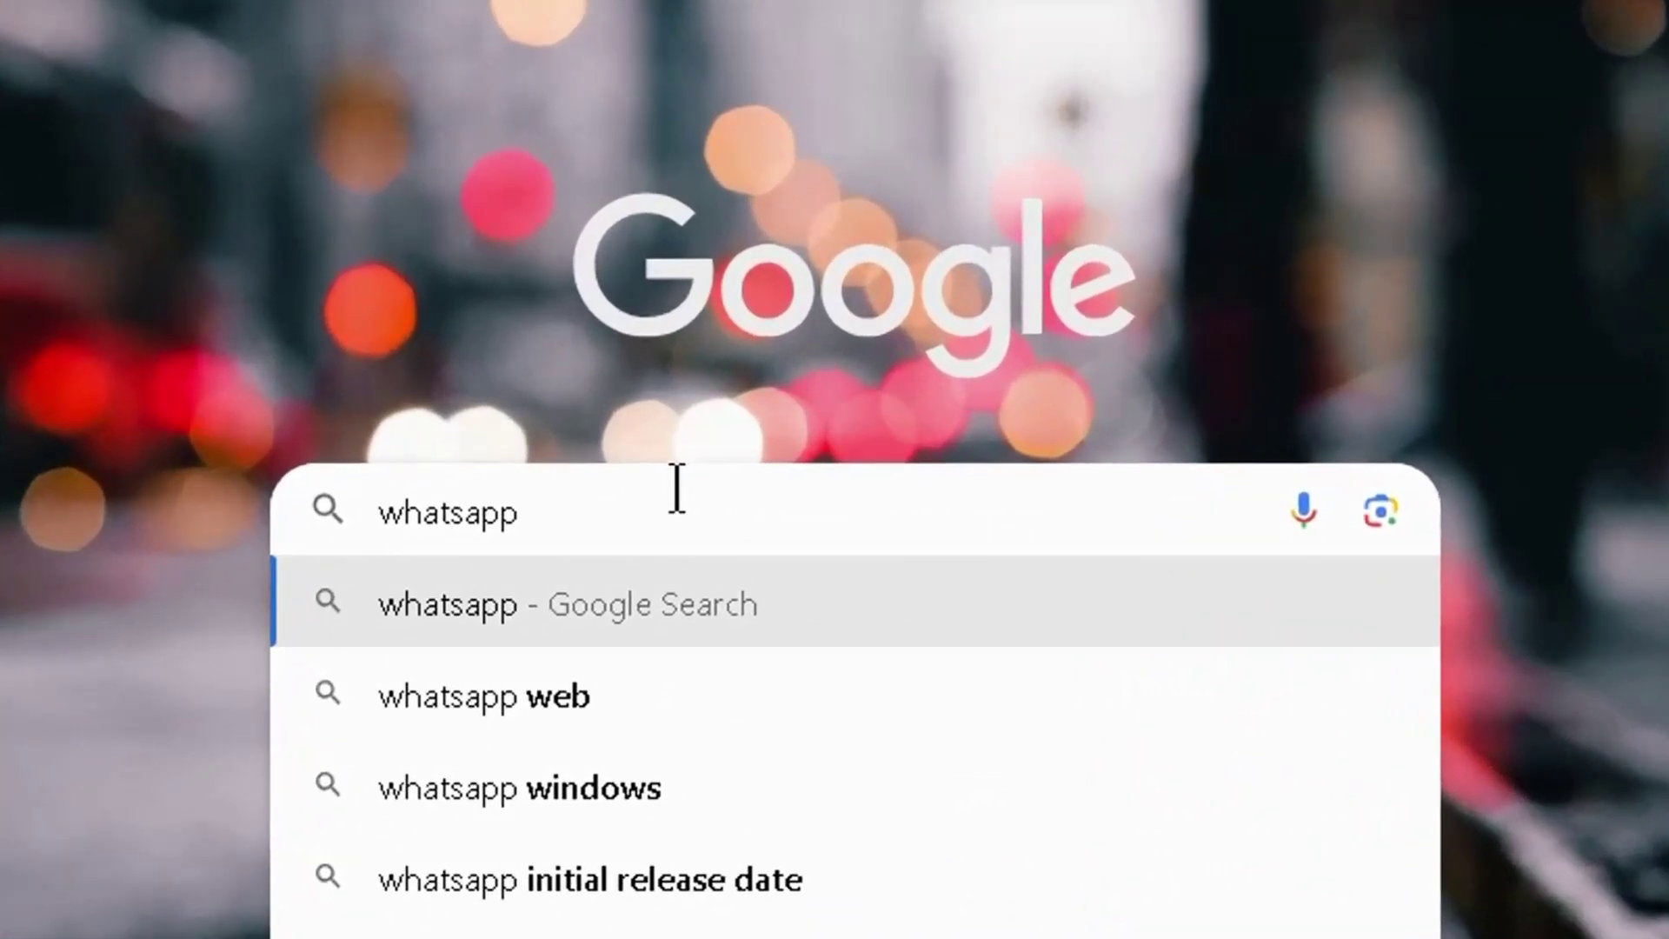
pyautogui.write('e')
pyautogui.press('BackSpace')
pyautogui.write('we')
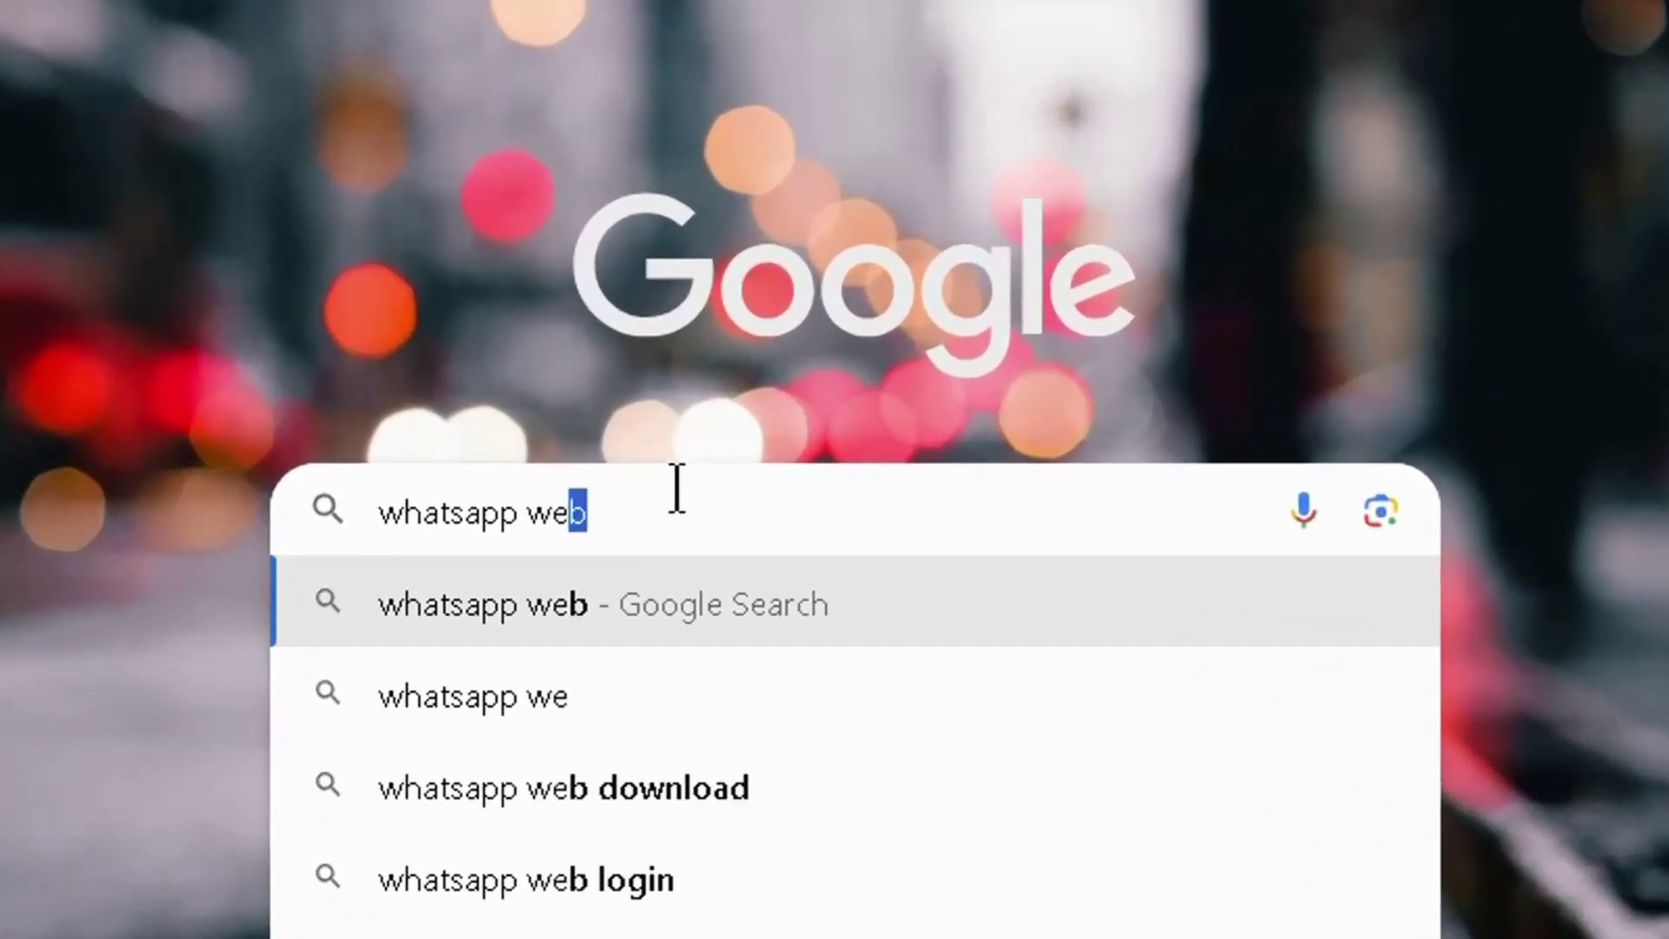
pyautogui.write('b')
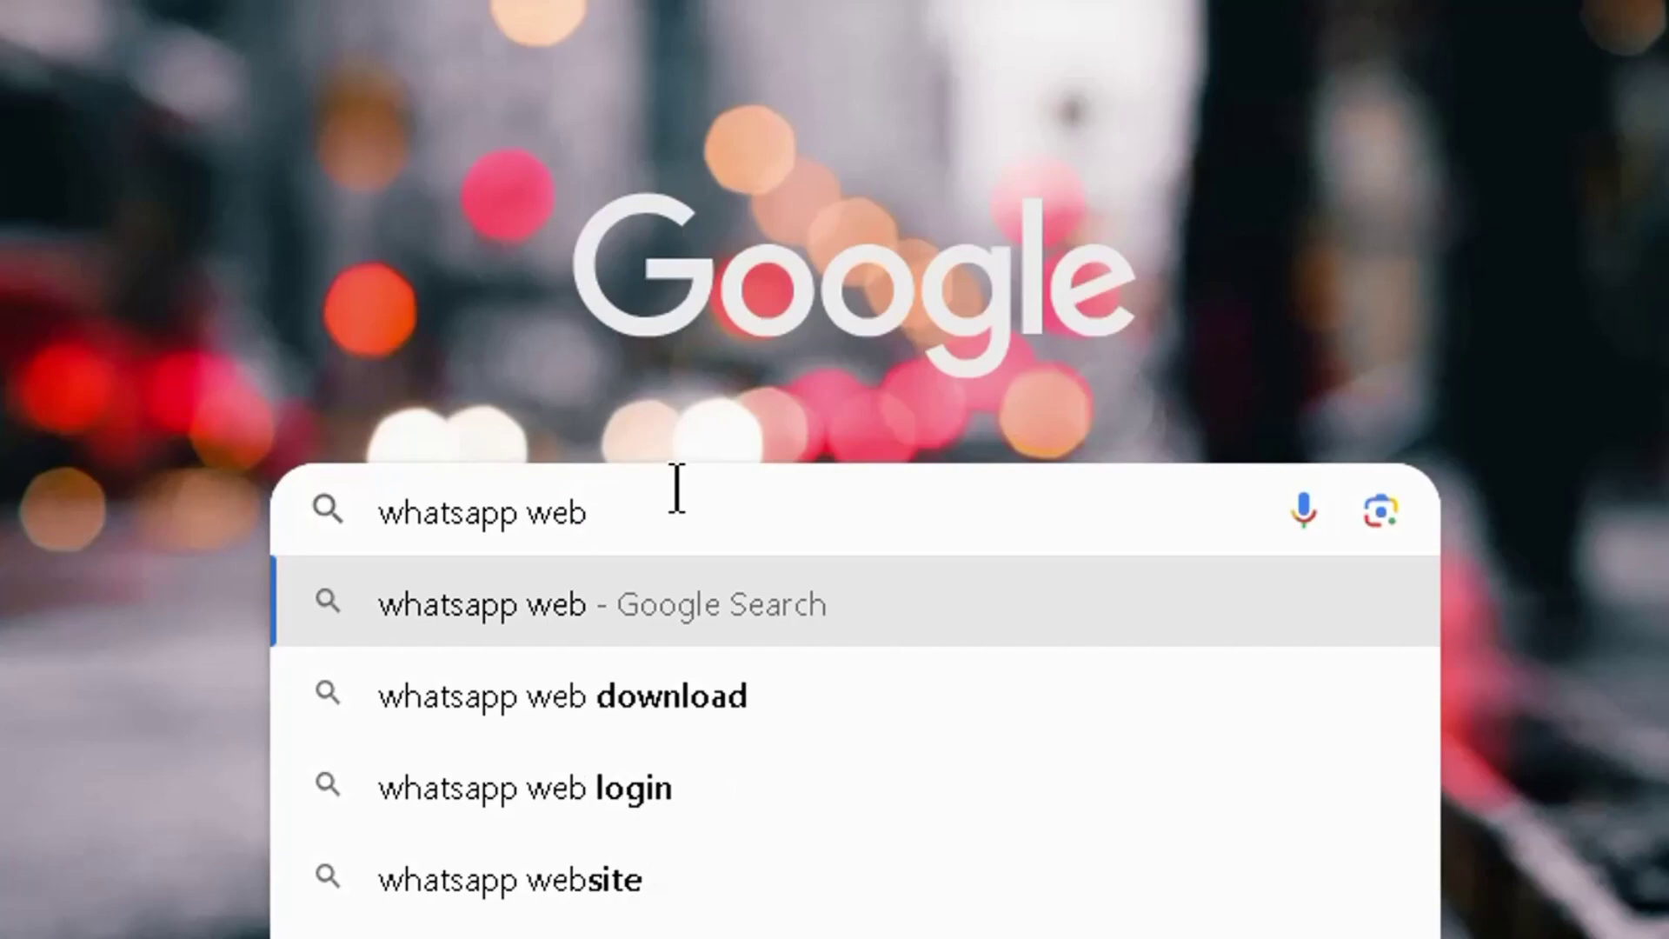
pyautogui.press('Return')
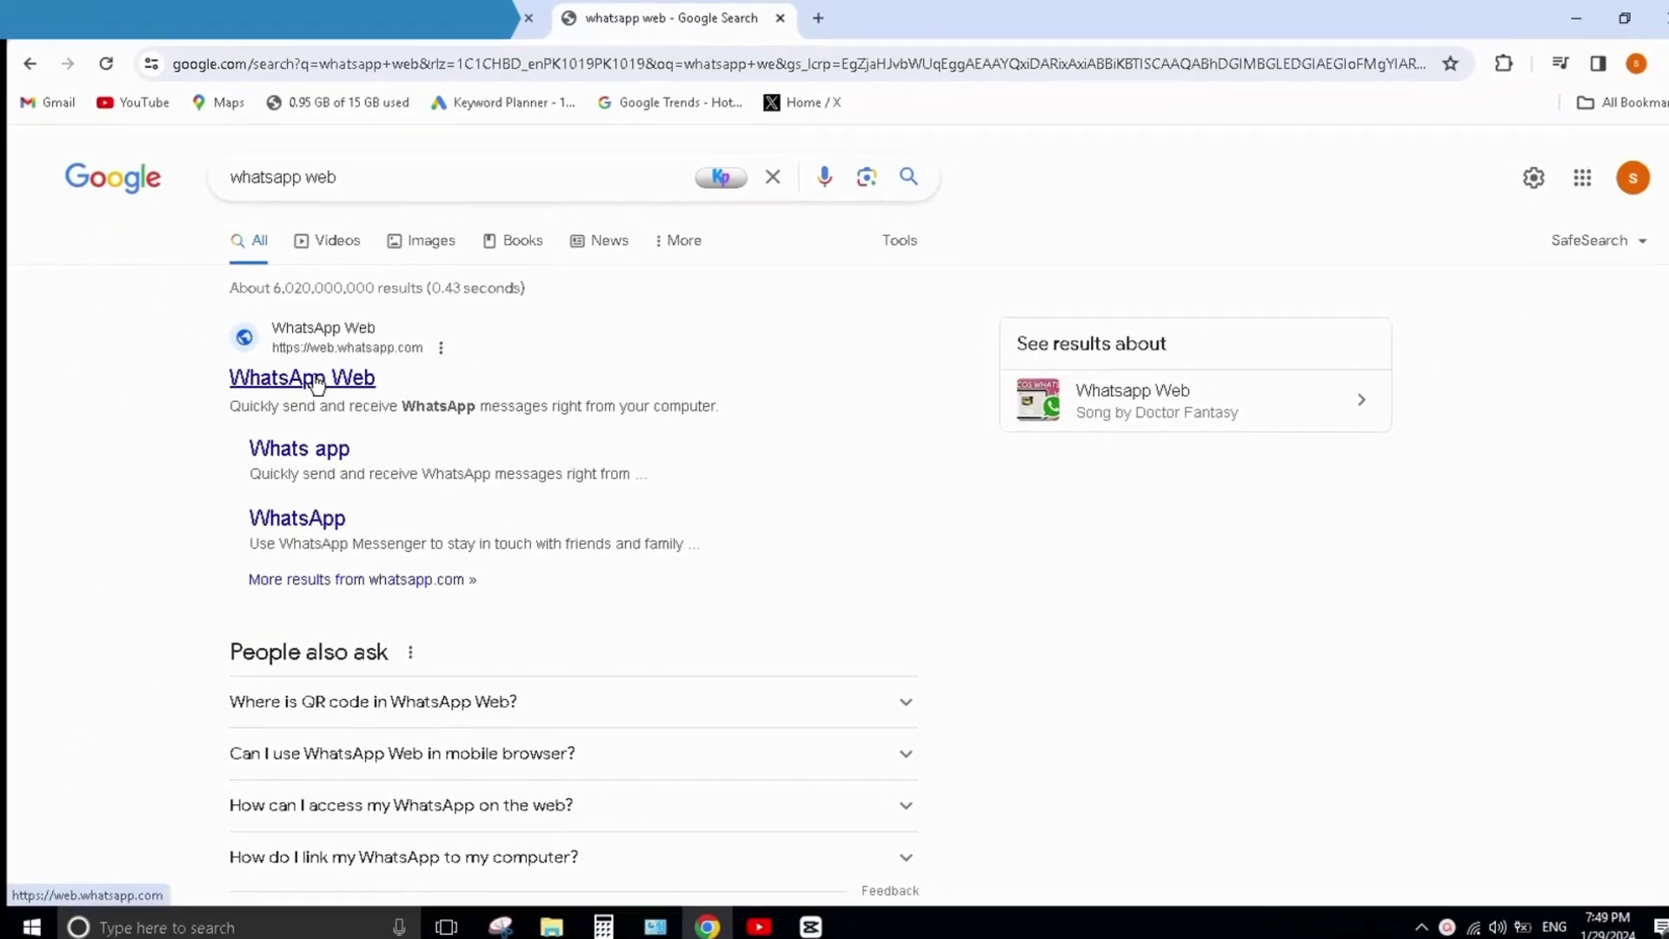
# Go to web.whatsapp.com from the results and bring up Chrome's main menu.
pyautogui.click(315, 381)
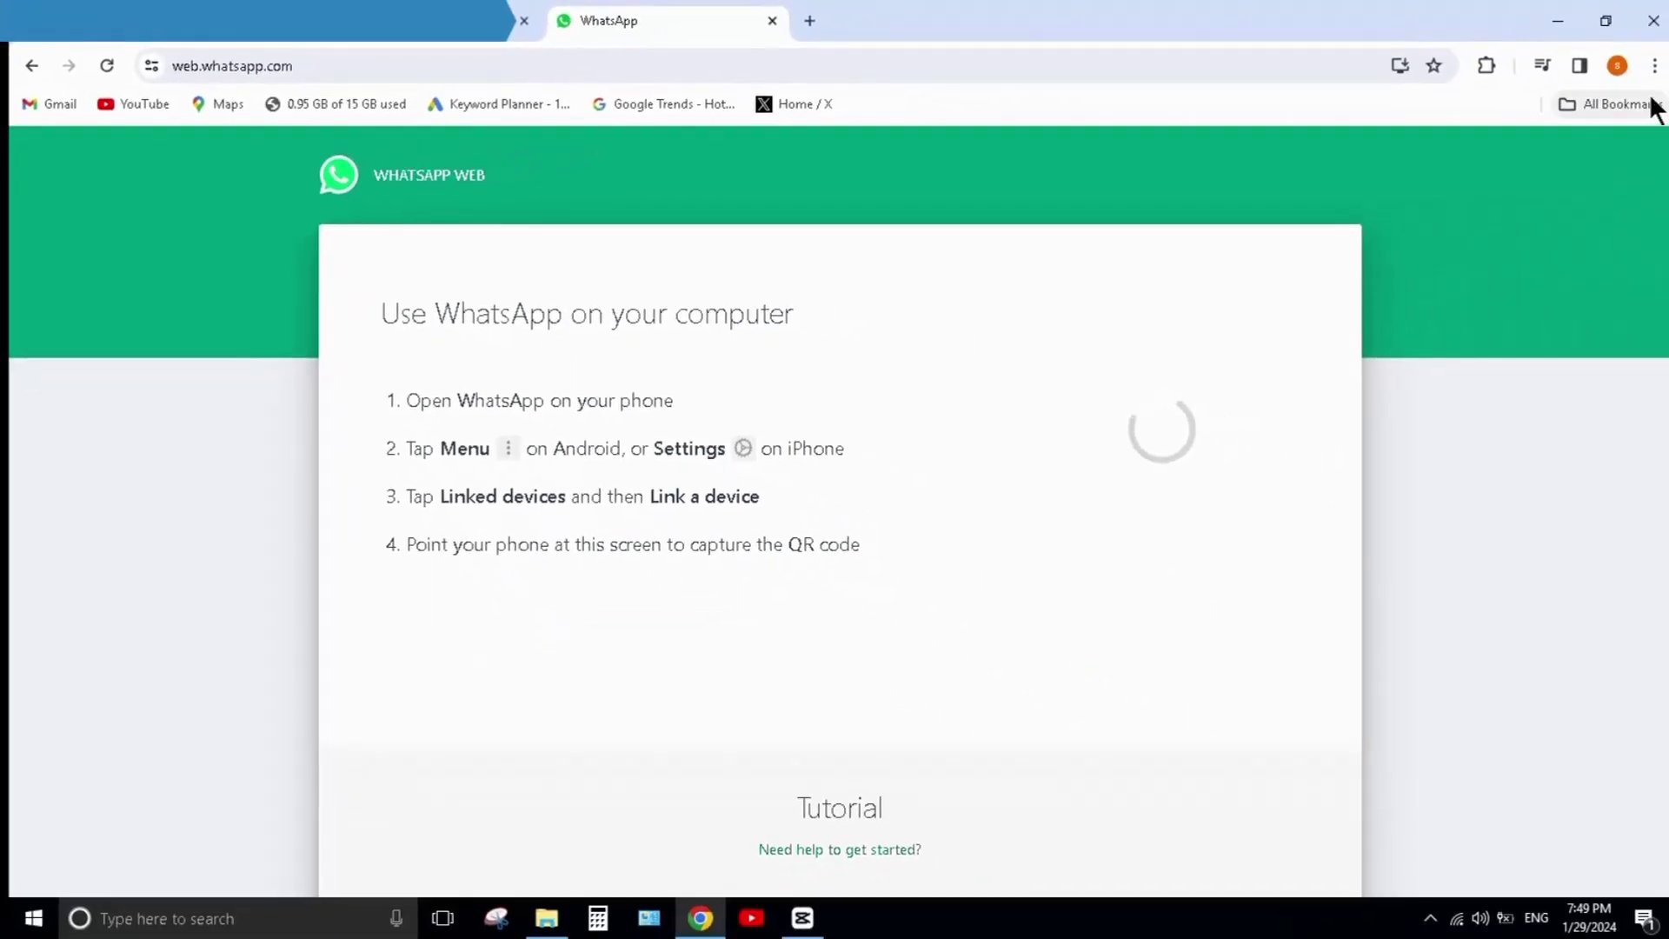
pyautogui.click(1654, 68)
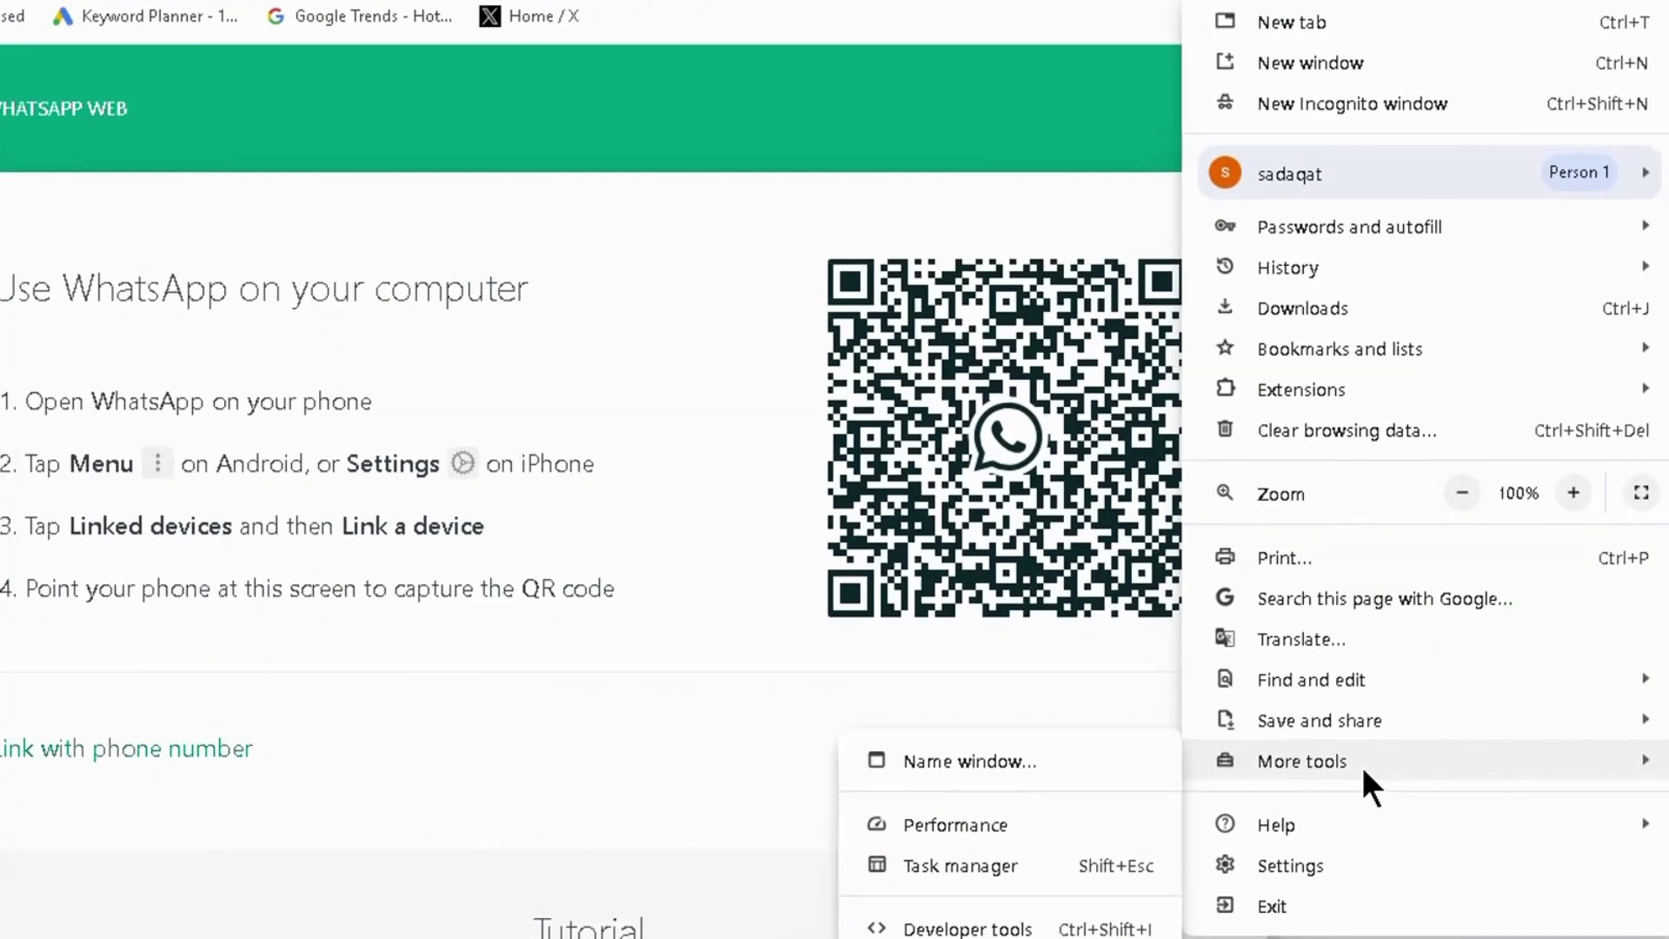
pyautogui.moveTo(1319, 720)
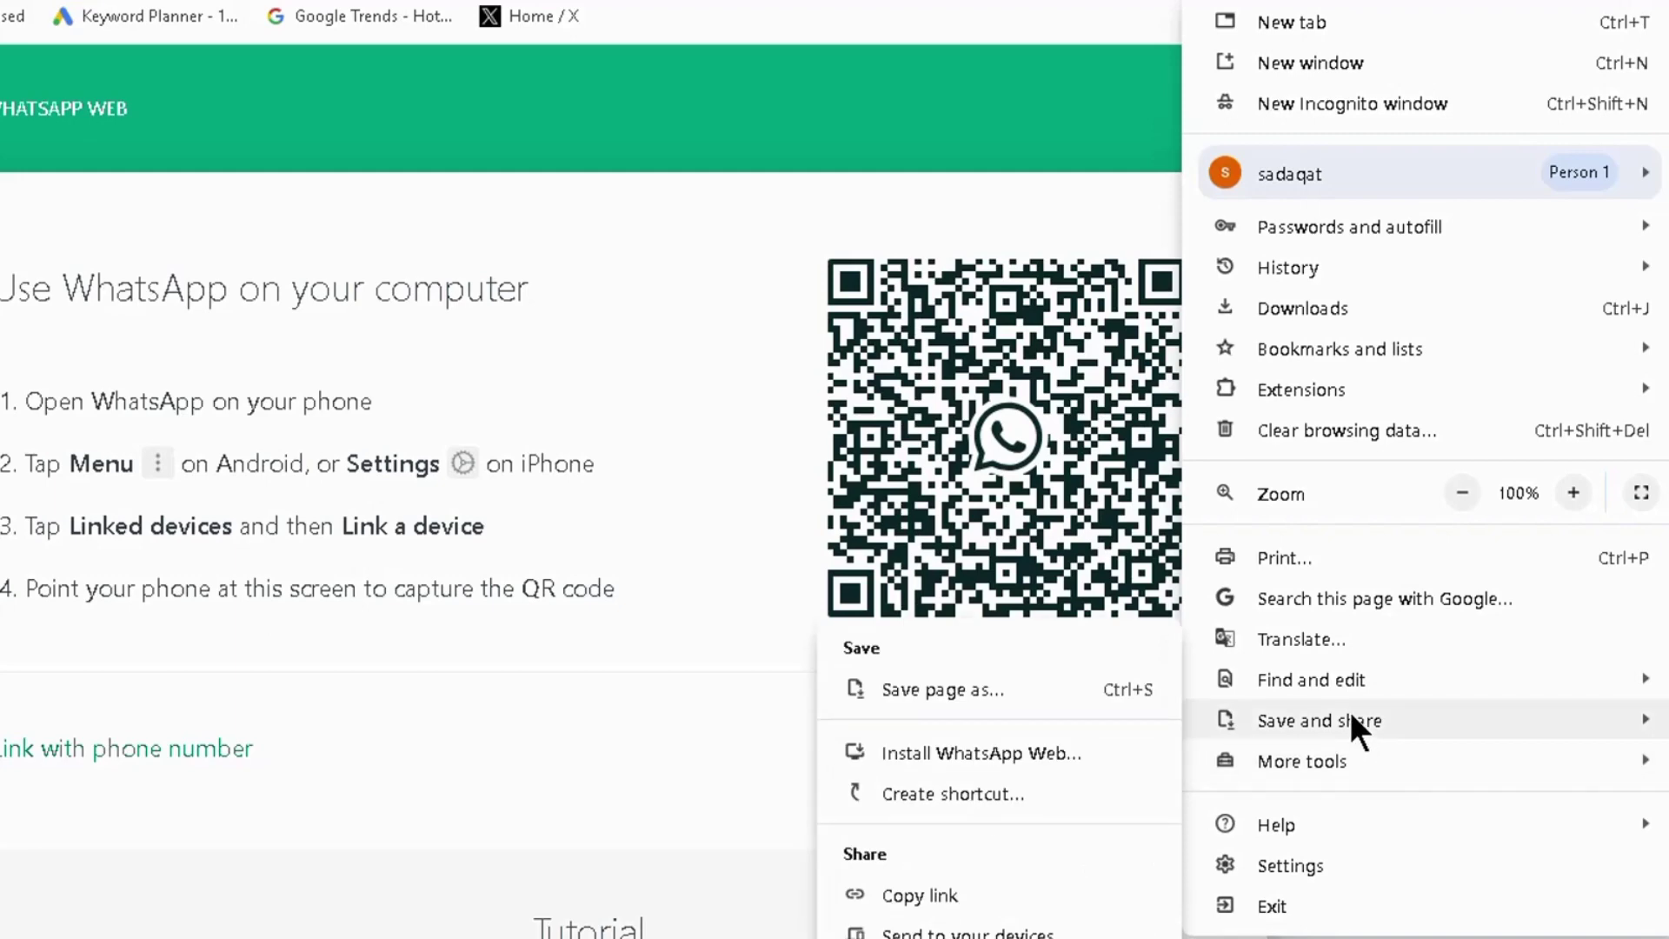
# Create a WhatsApp Web shortcut set to open as its own window.
pyautogui.click(964, 791)
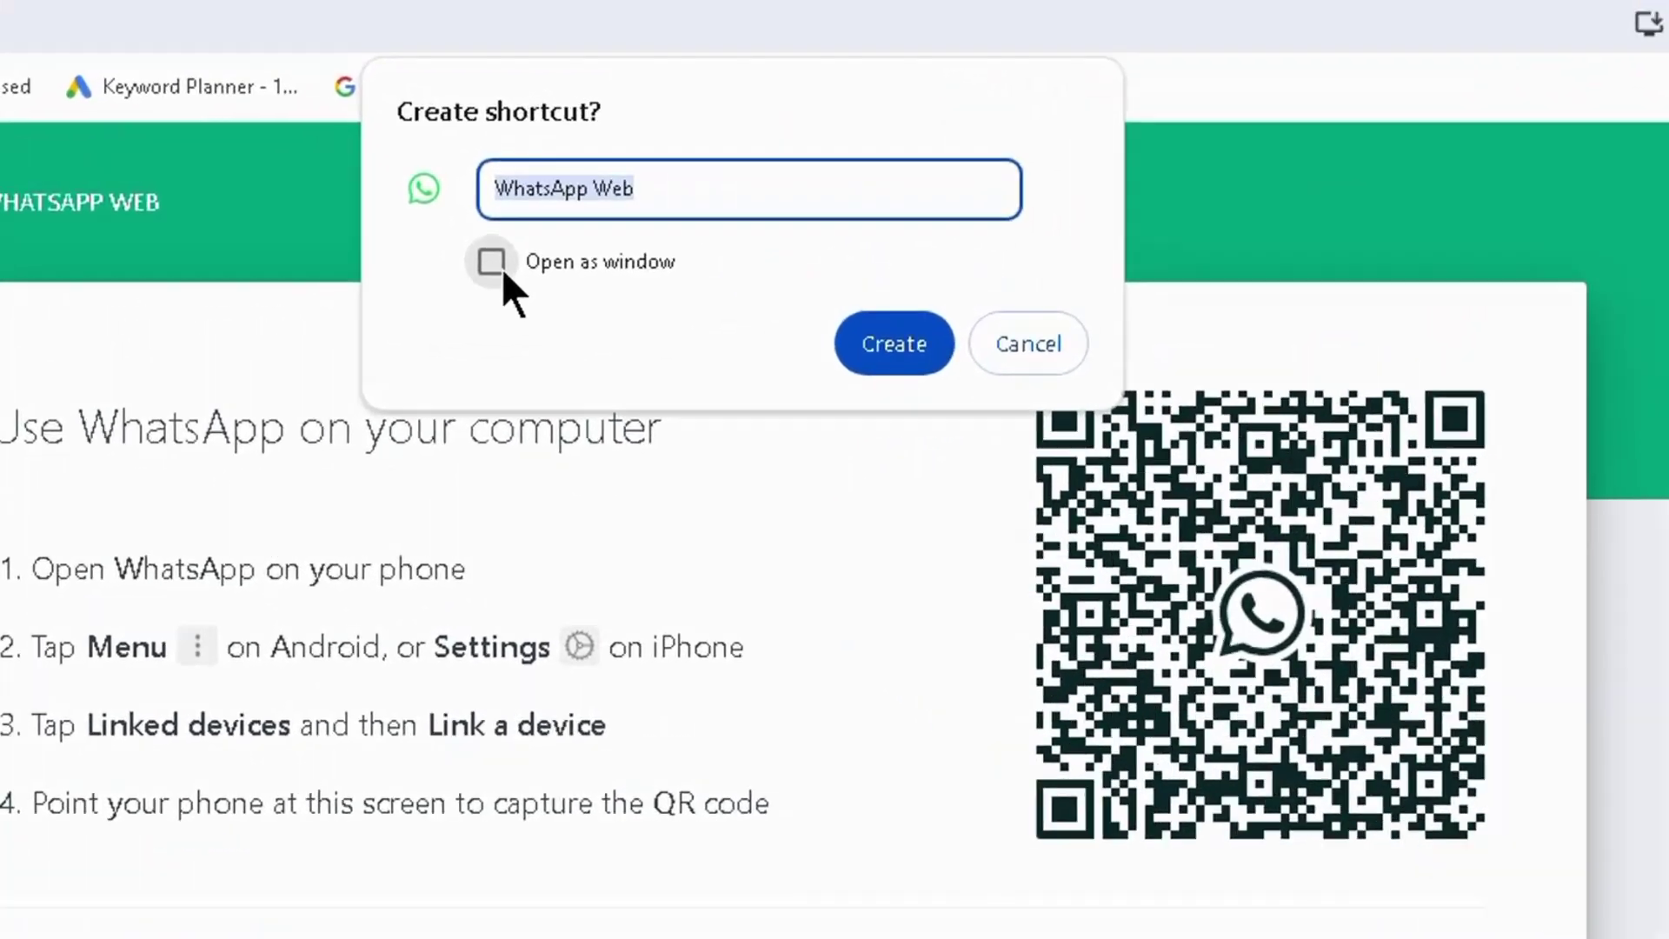
pyautogui.click(394, 157)
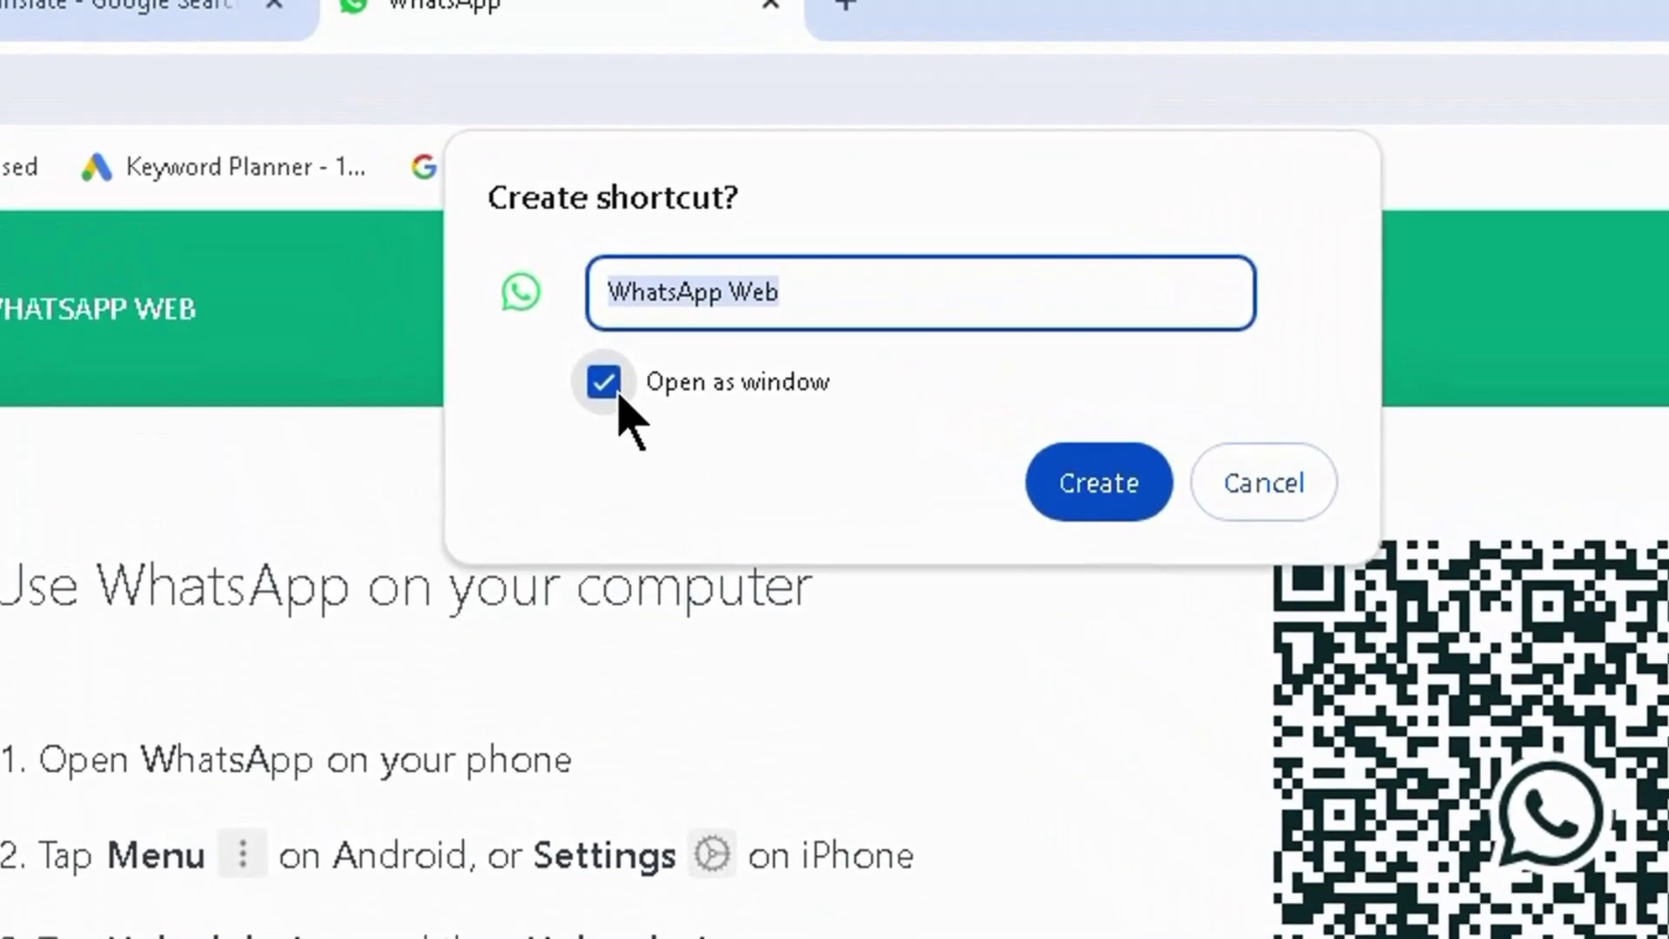
pyautogui.click(1096, 490)
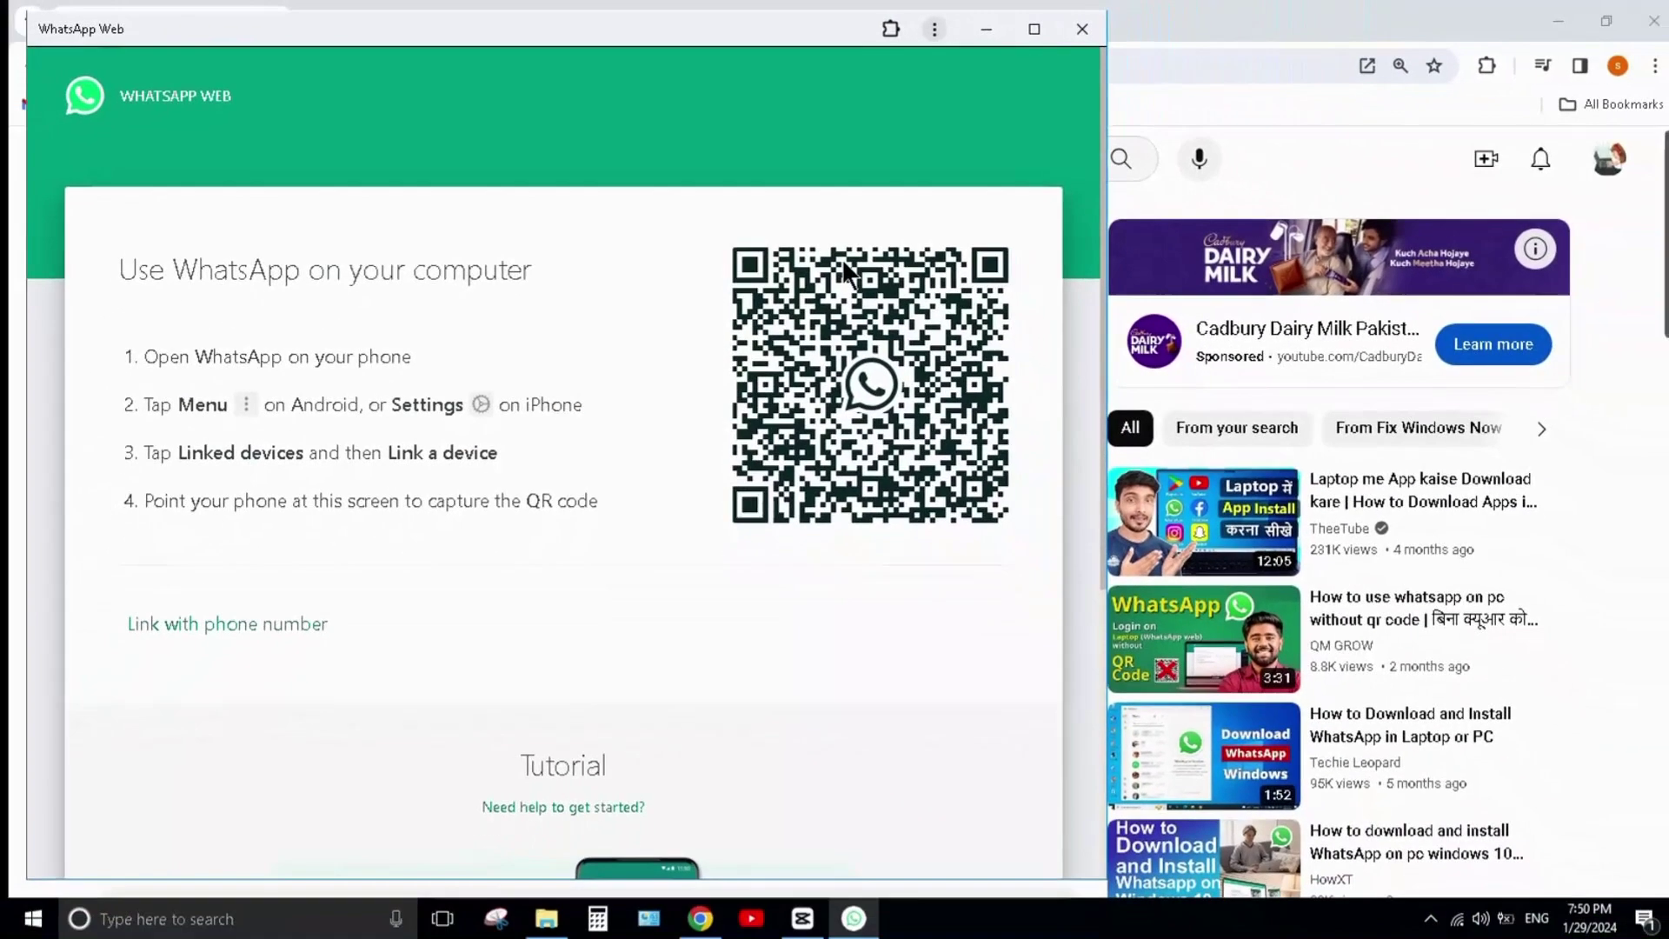
# Launch WhatsApp Web from its new desktop shortcut.
pyautogui.press('super+d')
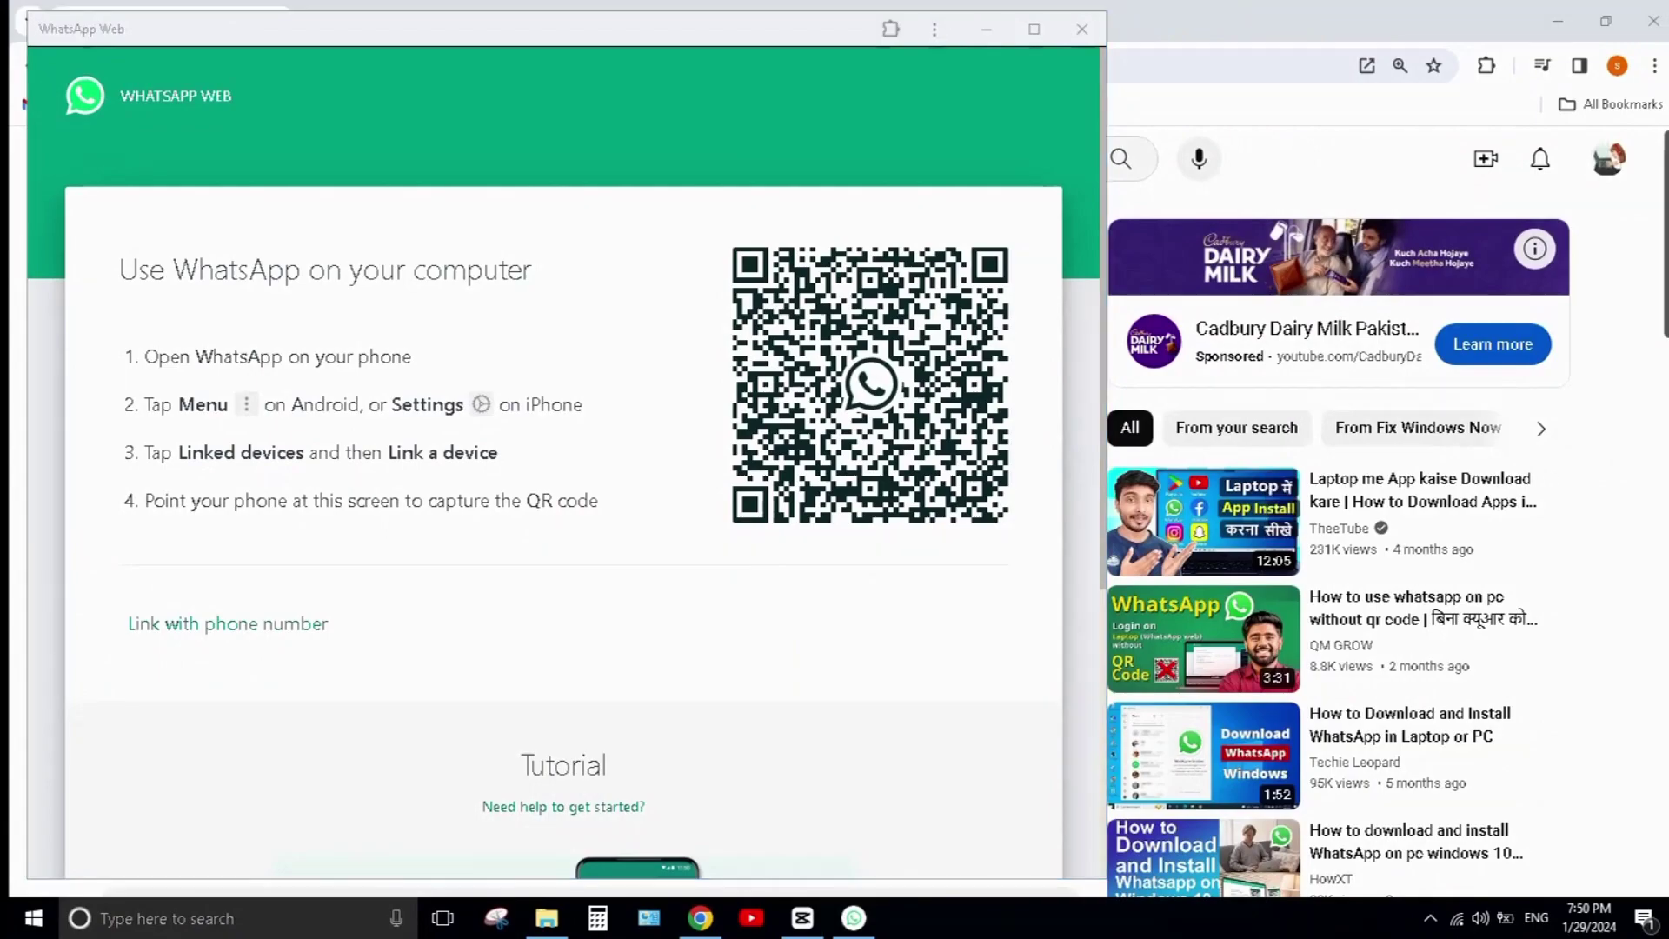
pyautogui.doubleClick(131, 133)
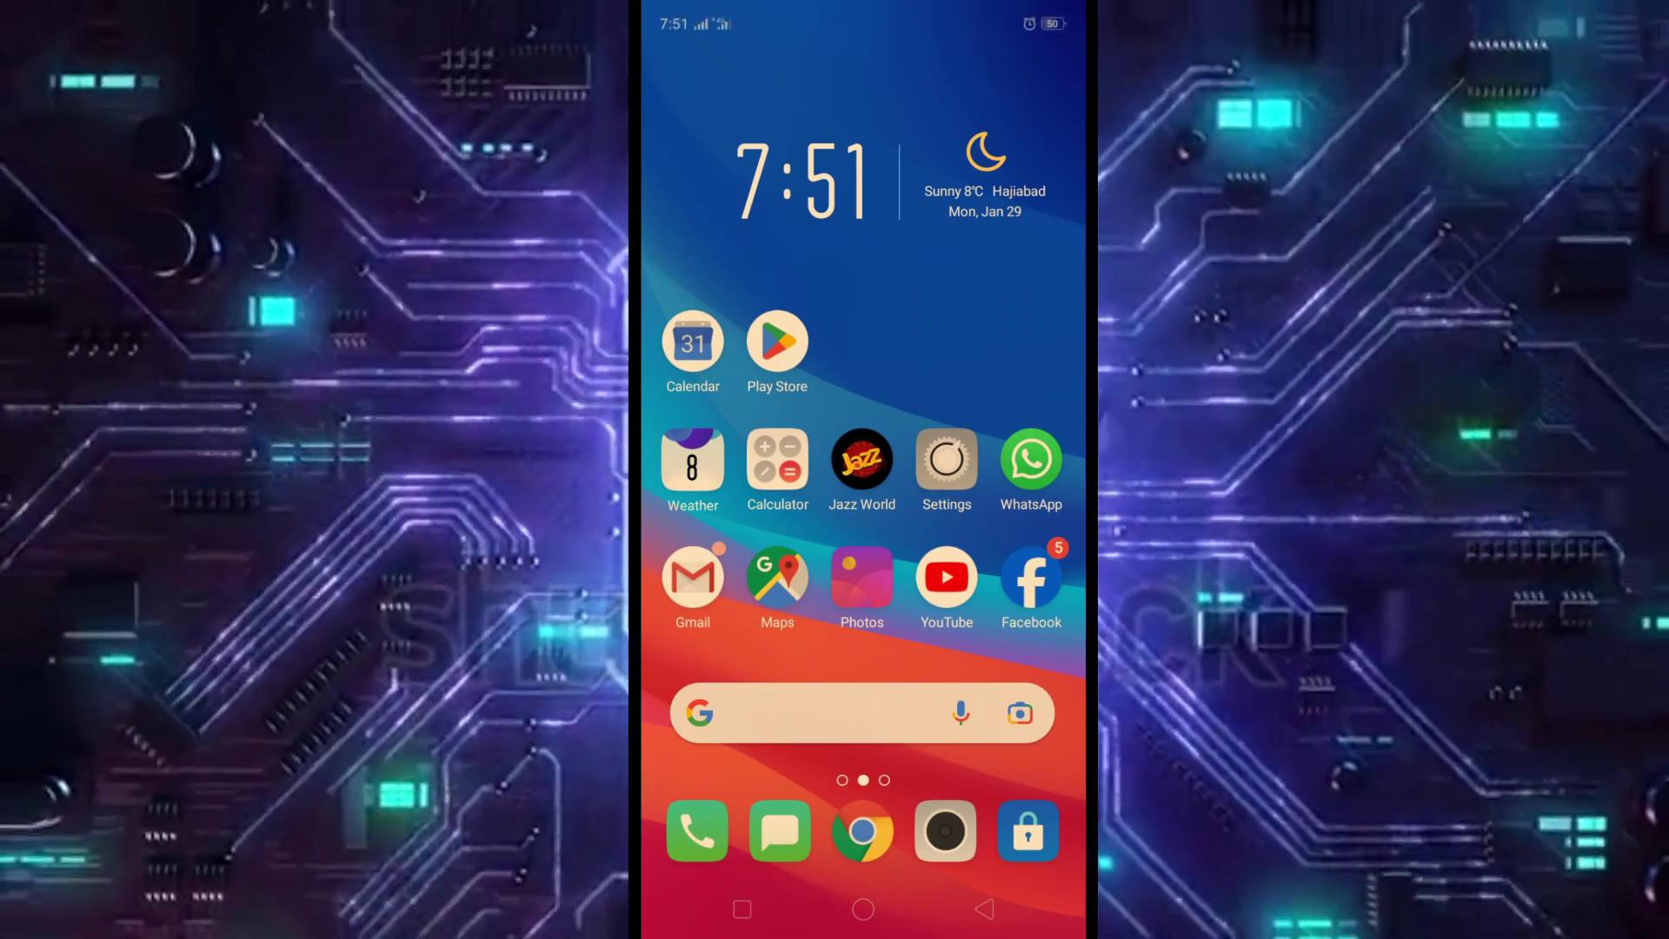
# On the phone, go to WhatsApp's Linked devices and start linking a new device.
pyautogui.click(1018, 485)
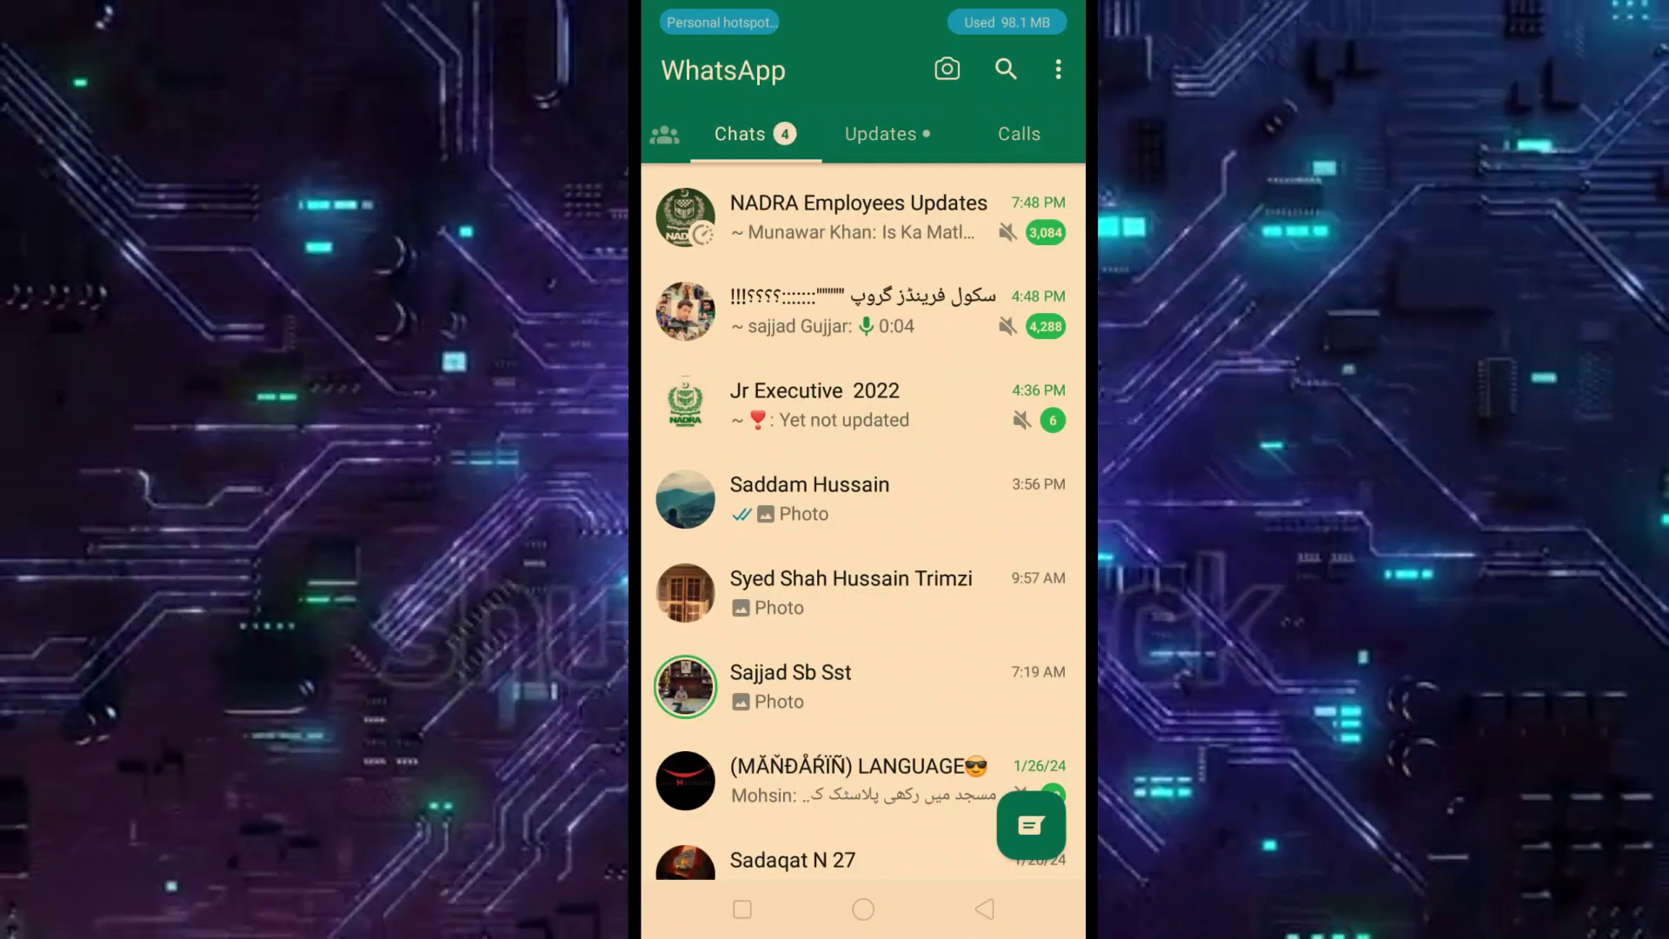
pyautogui.click(1054, 69)
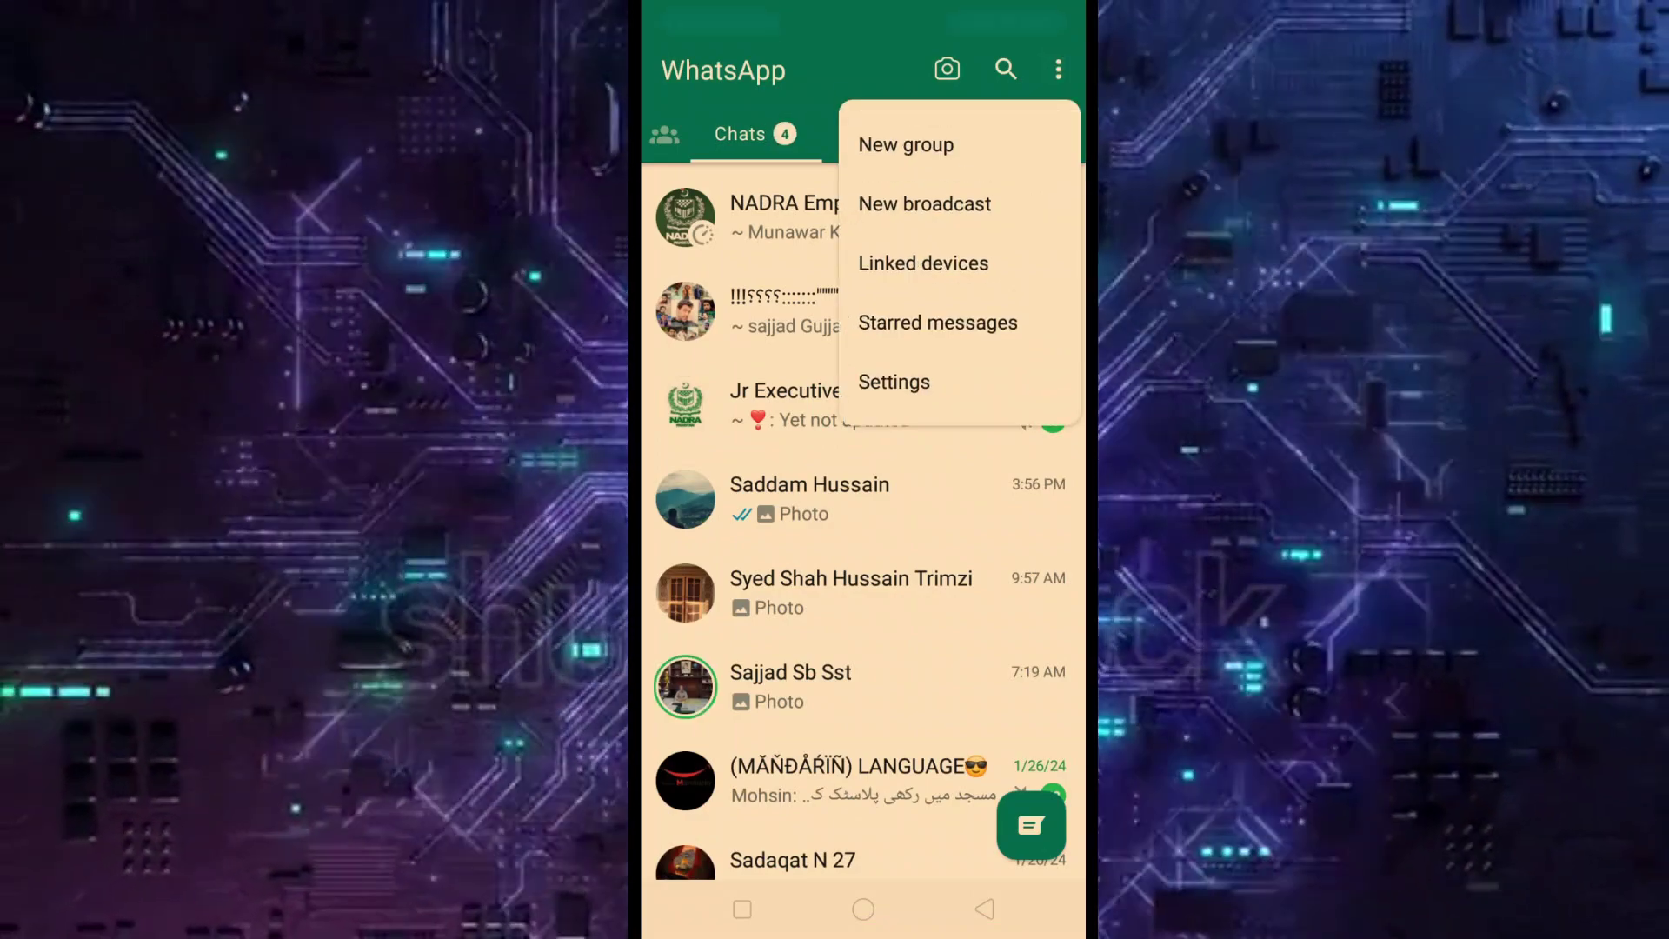
pyautogui.click(893, 381)
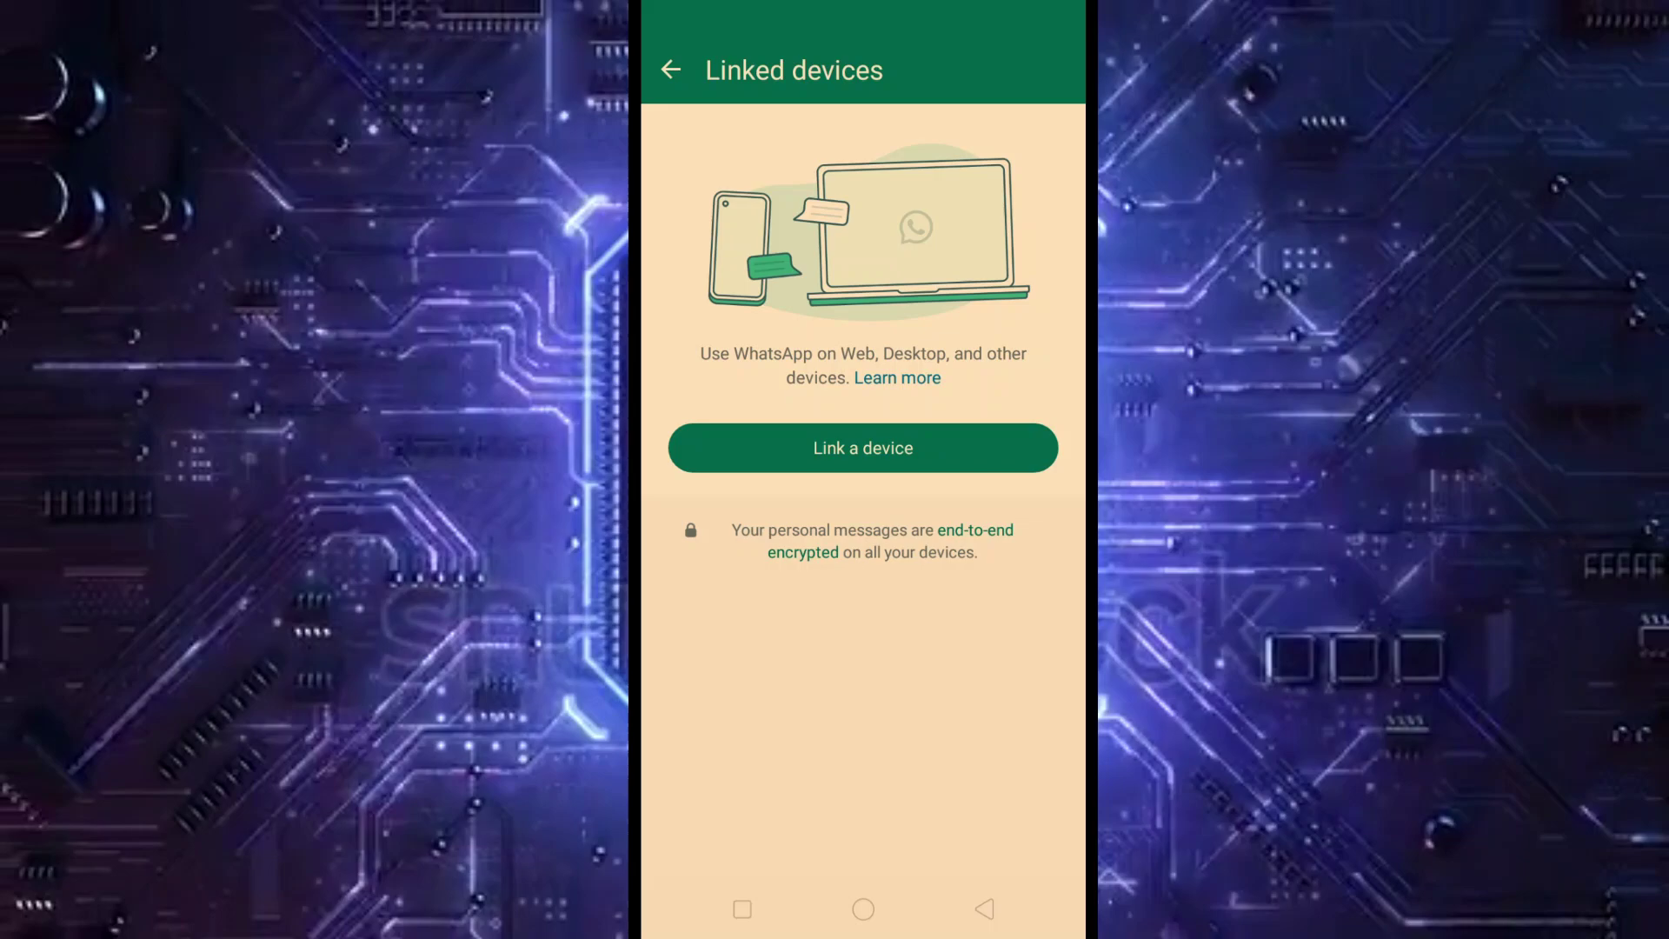
pyautogui.click(897, 448)
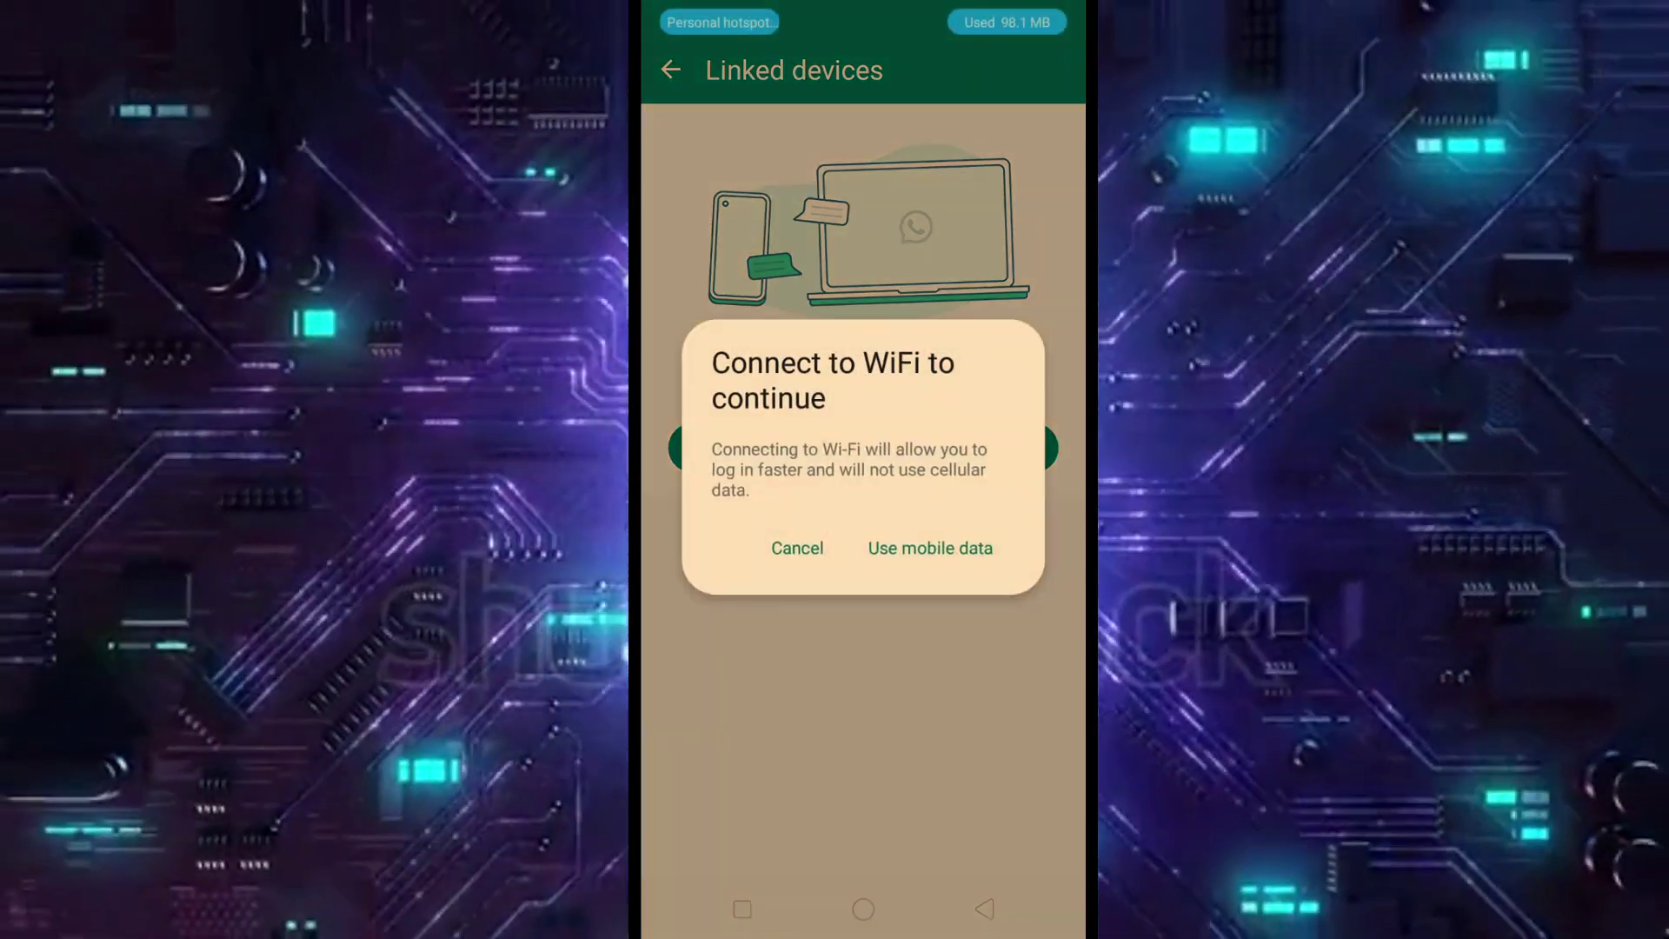